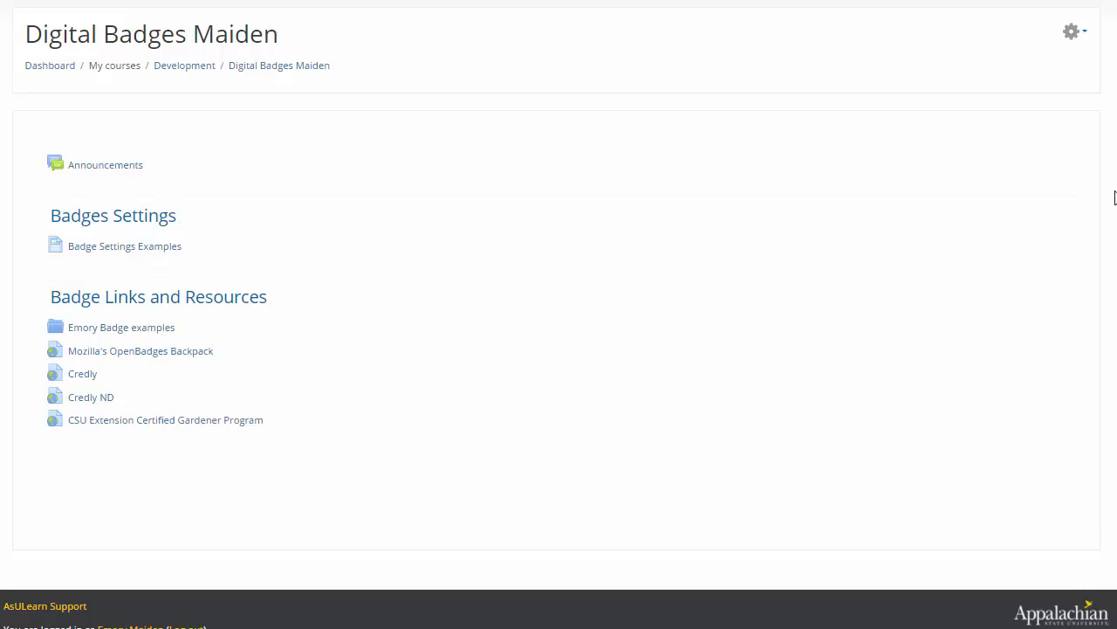
Open the question bank's category editor from the course administration page
left_click(1082, 31)
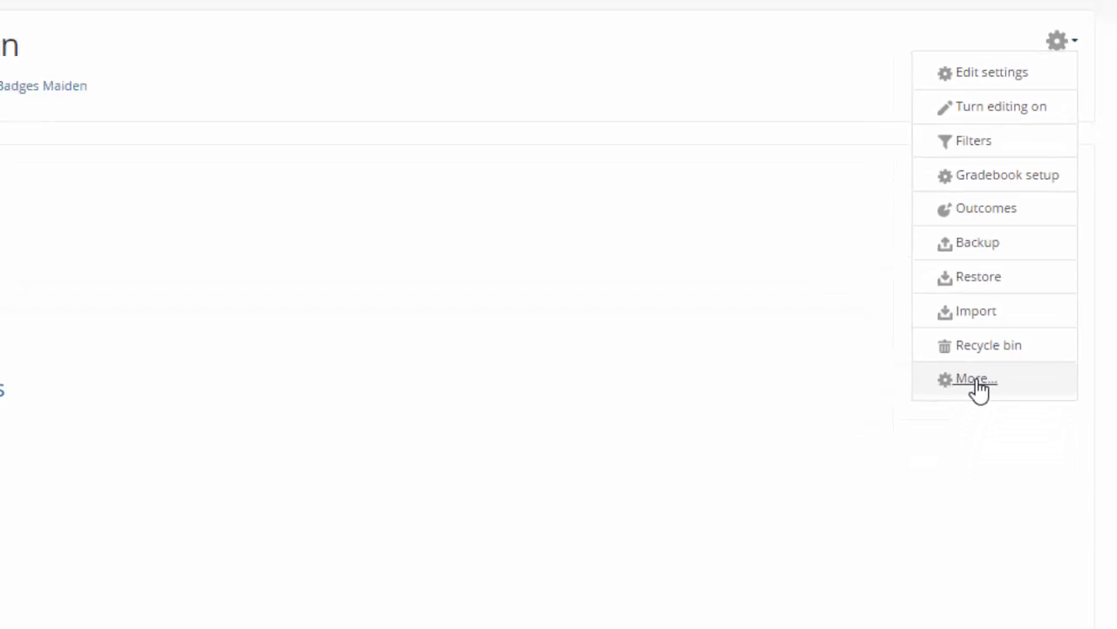
left_click(943, 456)
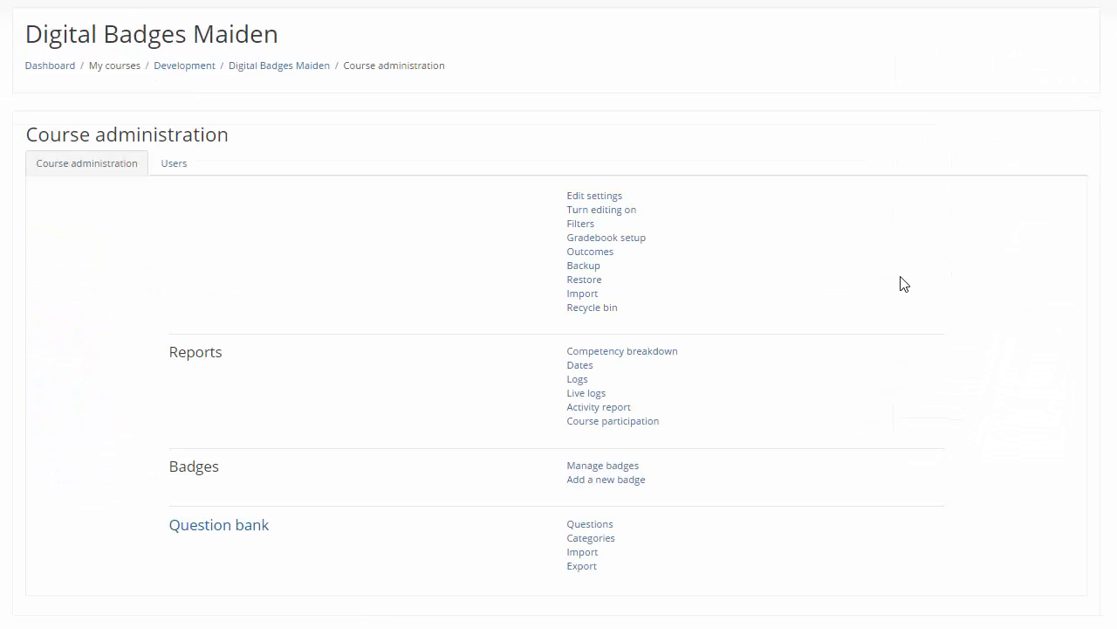
scroll(900, 282, "down", 2)
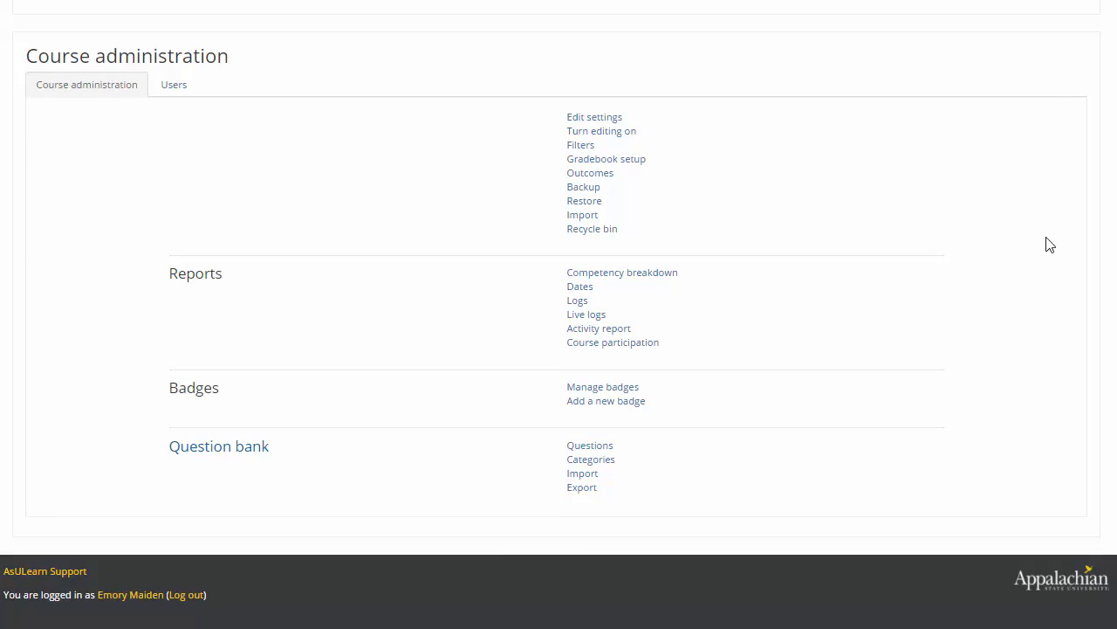
left_click(178, 453)
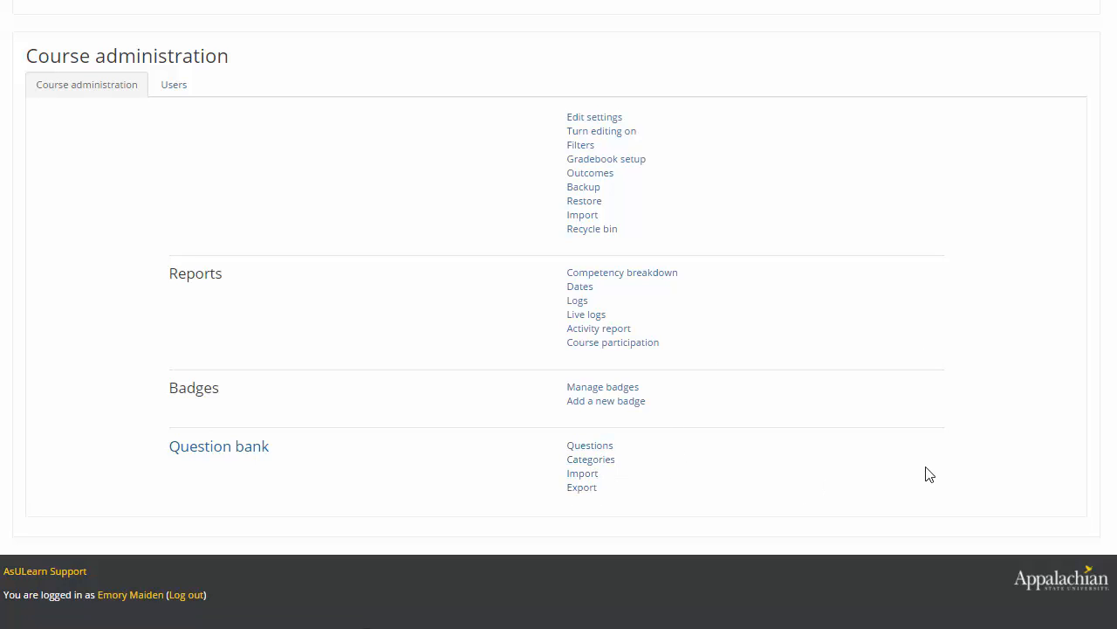
left_click(611, 461)
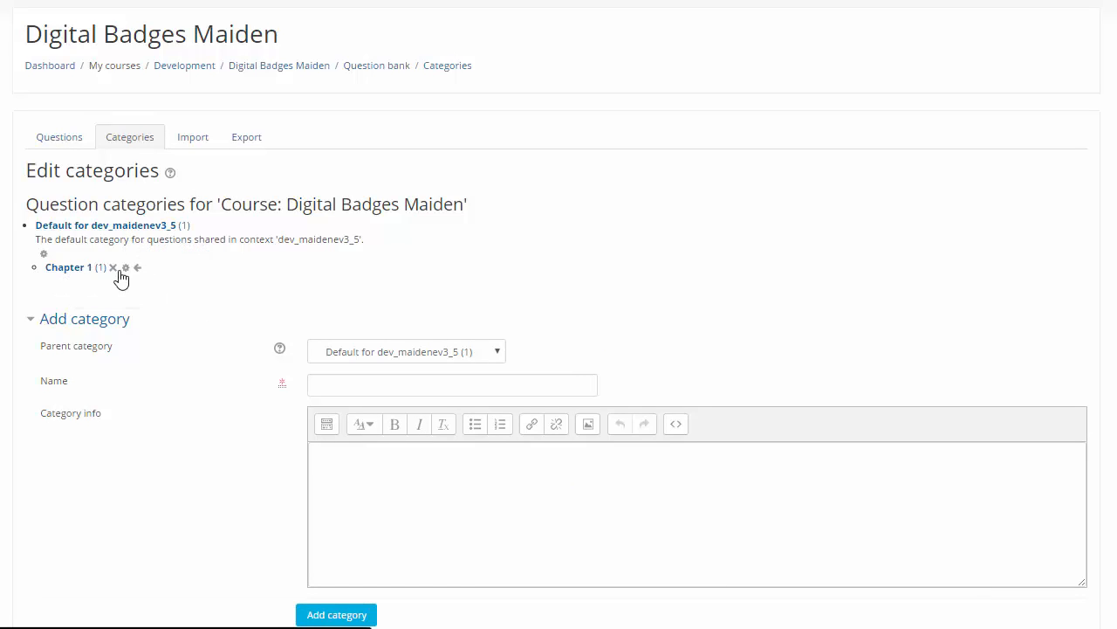
Add a question category named "Chapter 2" under the course's default category
left_click(354, 381)
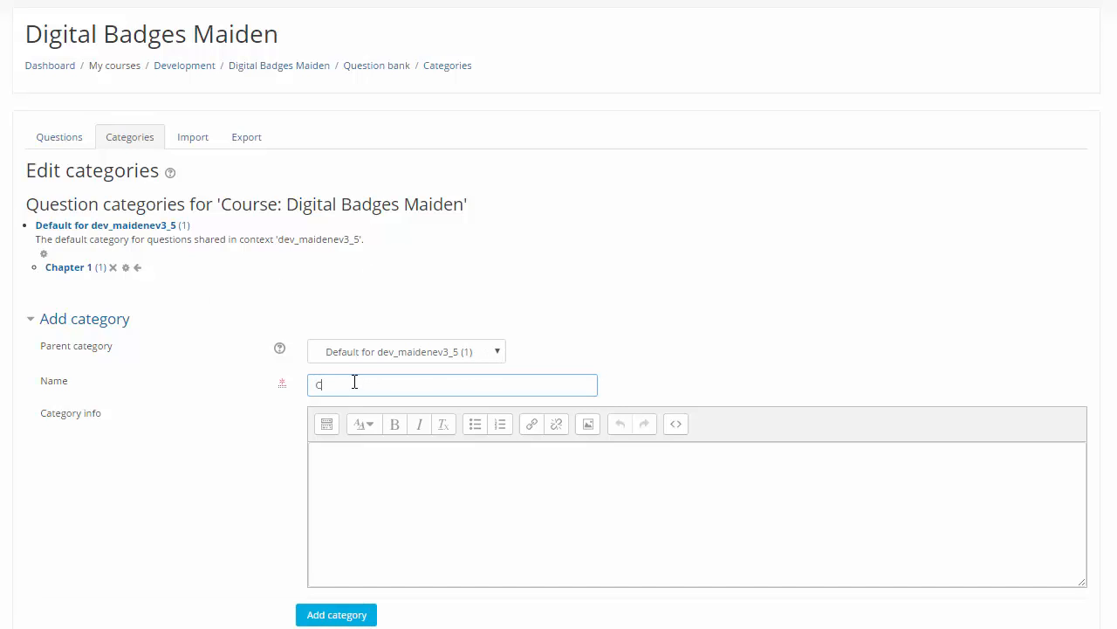
type("Chapter 2")
left_click(336, 618)
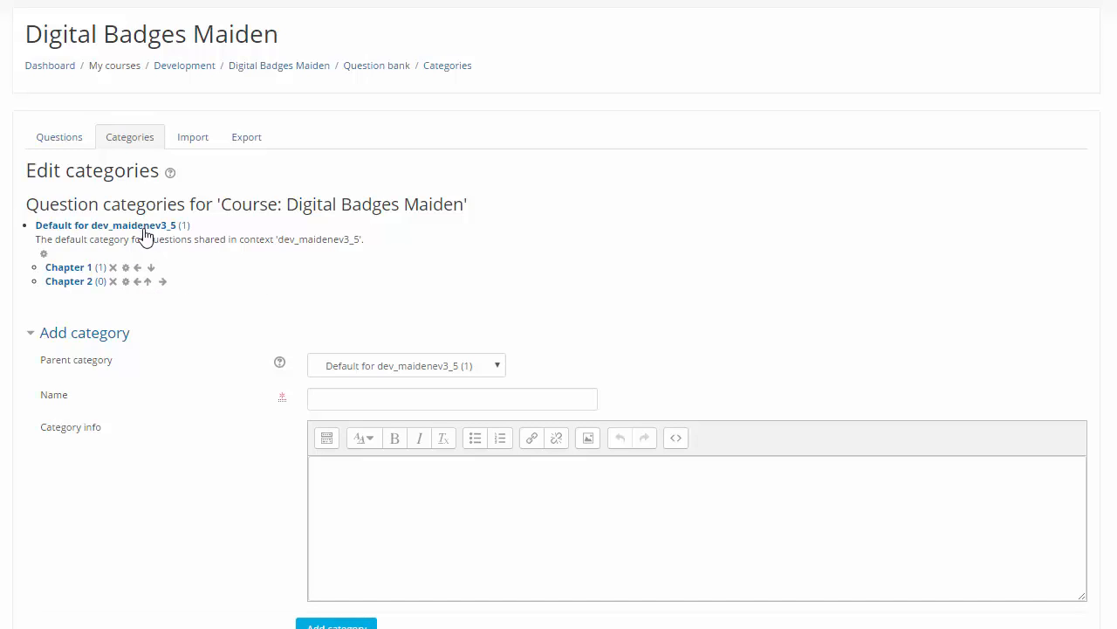
Go to the question bank's questions list and display the Chapter 2 category
left_click(114, 135)
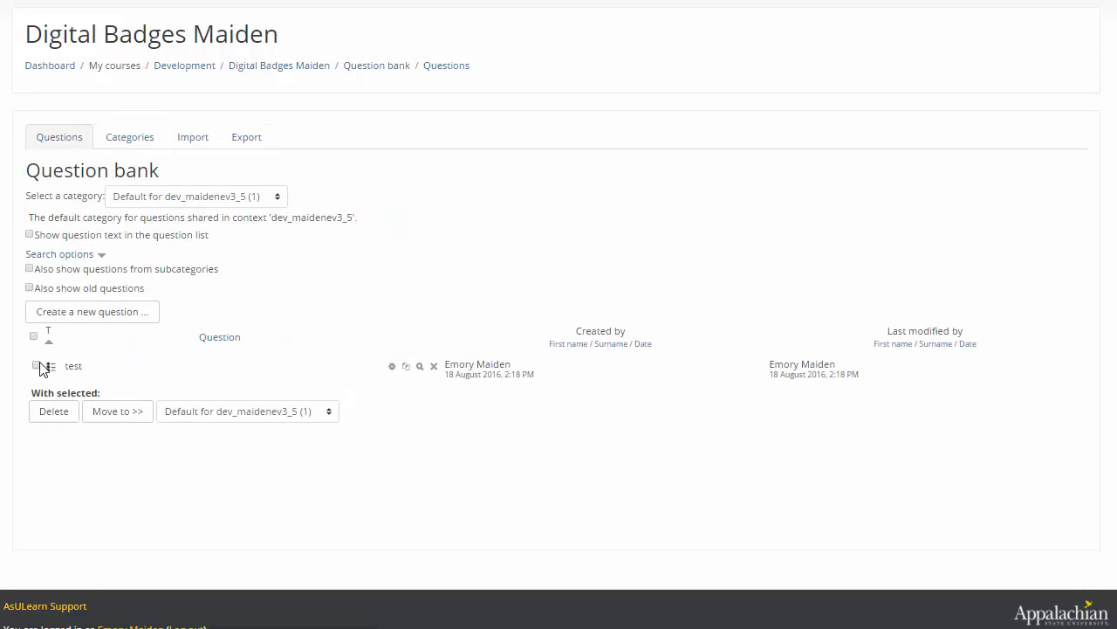
left_click(36, 365)
left_click(273, 198)
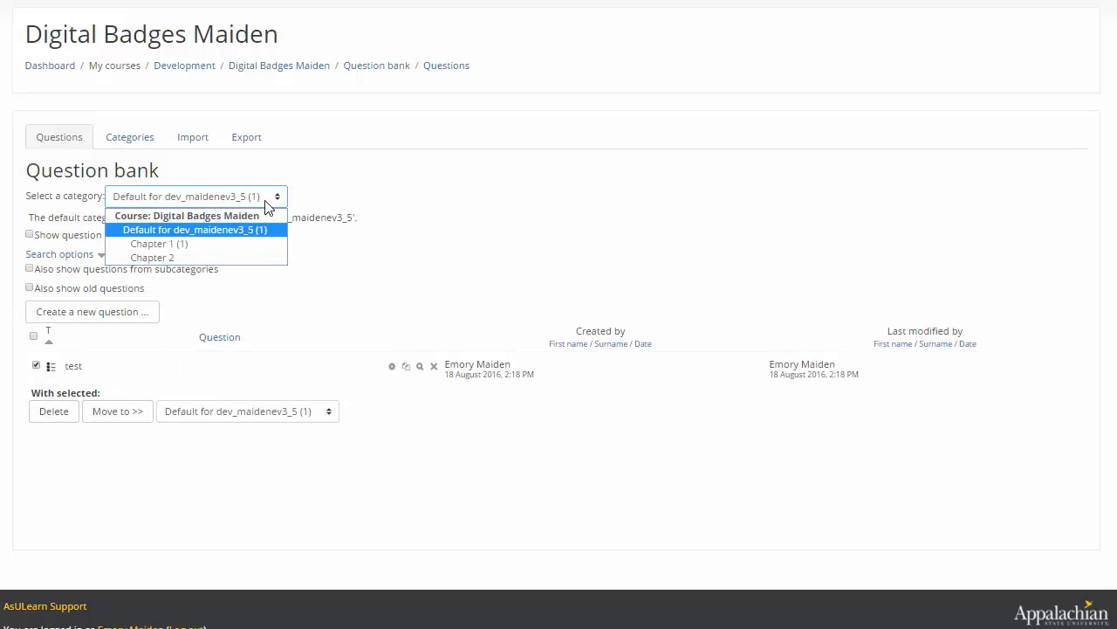
left_click(224, 255)
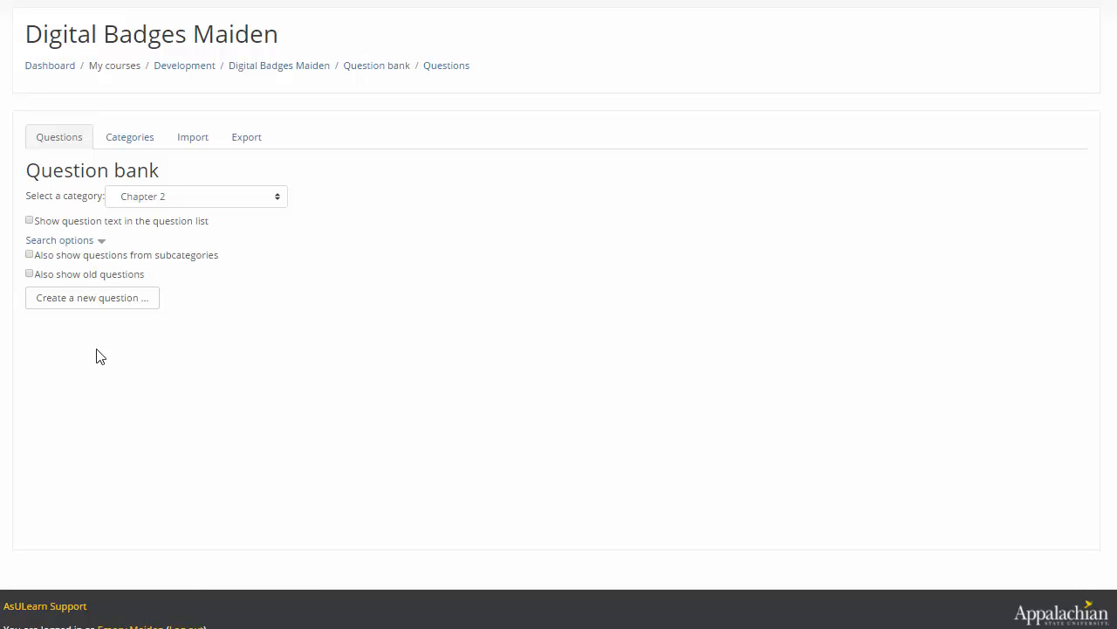
Start a new Multiple choice question in the Chapter 2 category
left_click(107, 311)
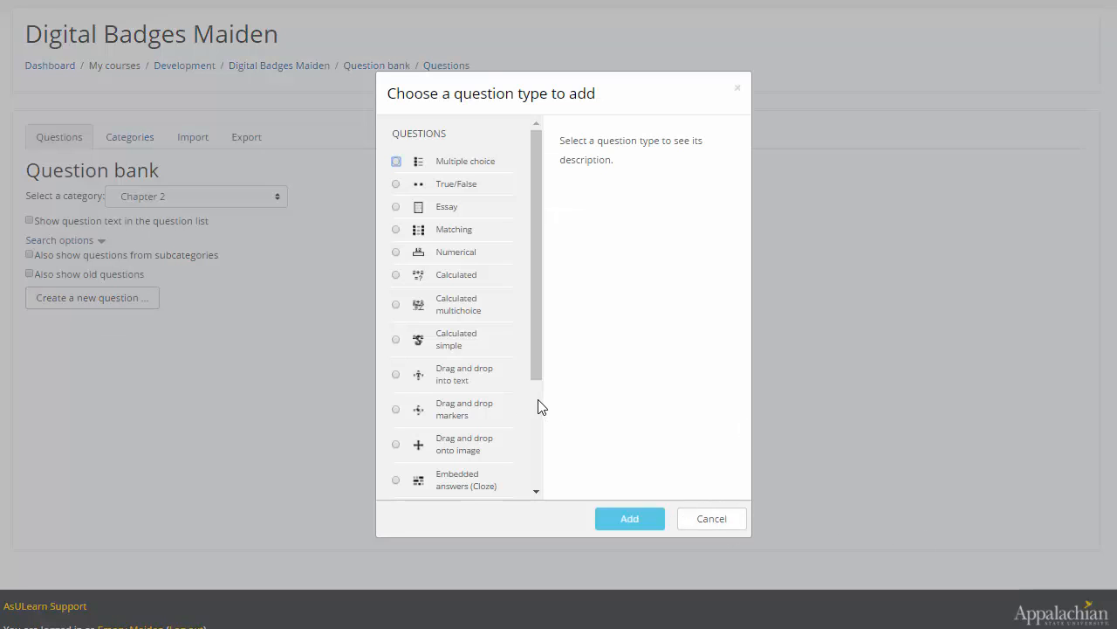
left_click_drag(535, 365, 542, 326)
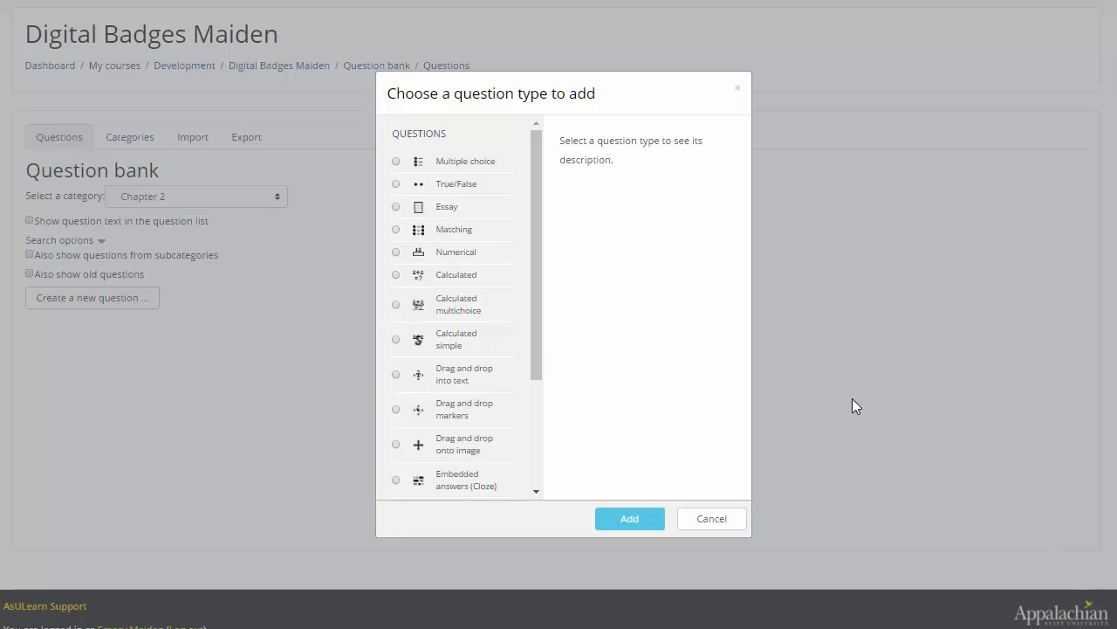
left_click(395, 162)
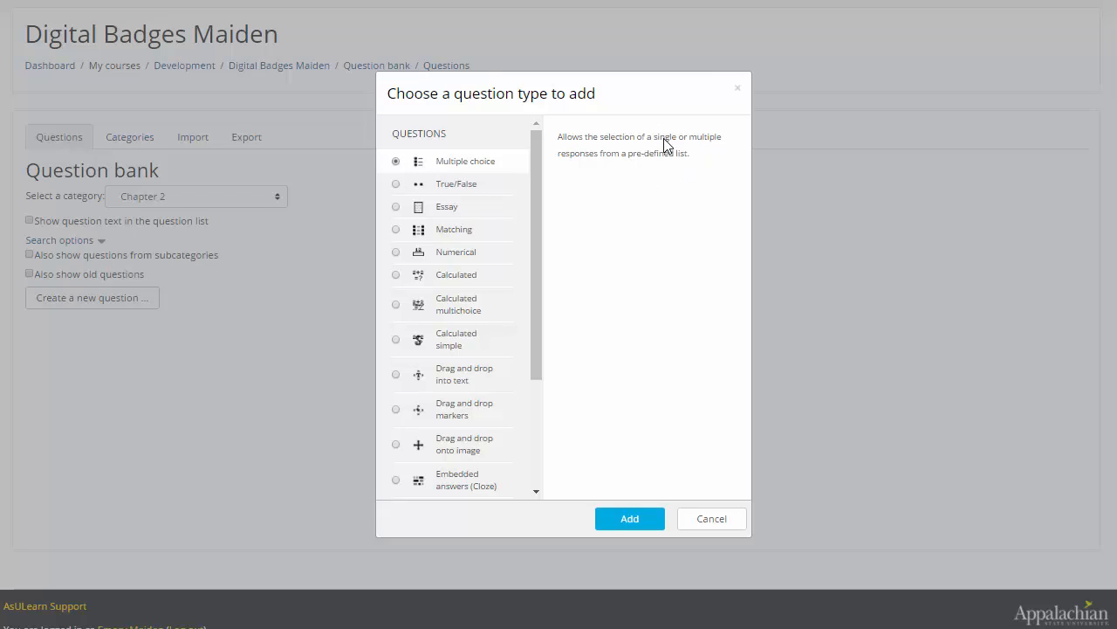
left_click(630, 520)
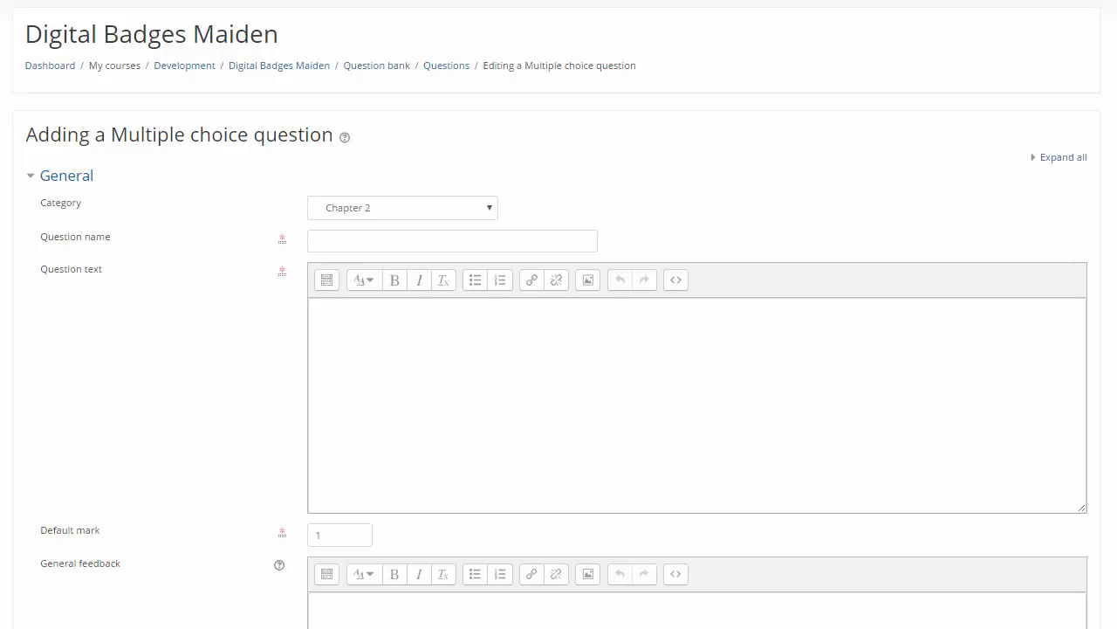
Name the question "first president" and set its text to "Who was the first president of the United States?"
type("first president")
left_click(424, 387)
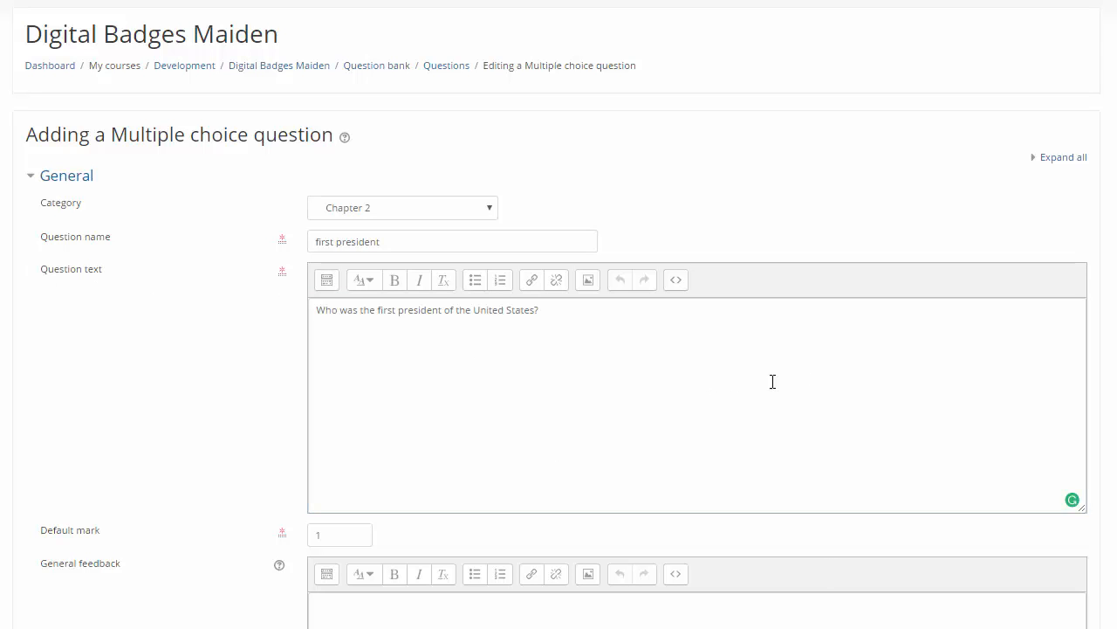
Examine the default mark, general feedback, one-or-multiple-answers, shuffle and choice-numbering settings of the question
scroll(728, 379, "down", 1)
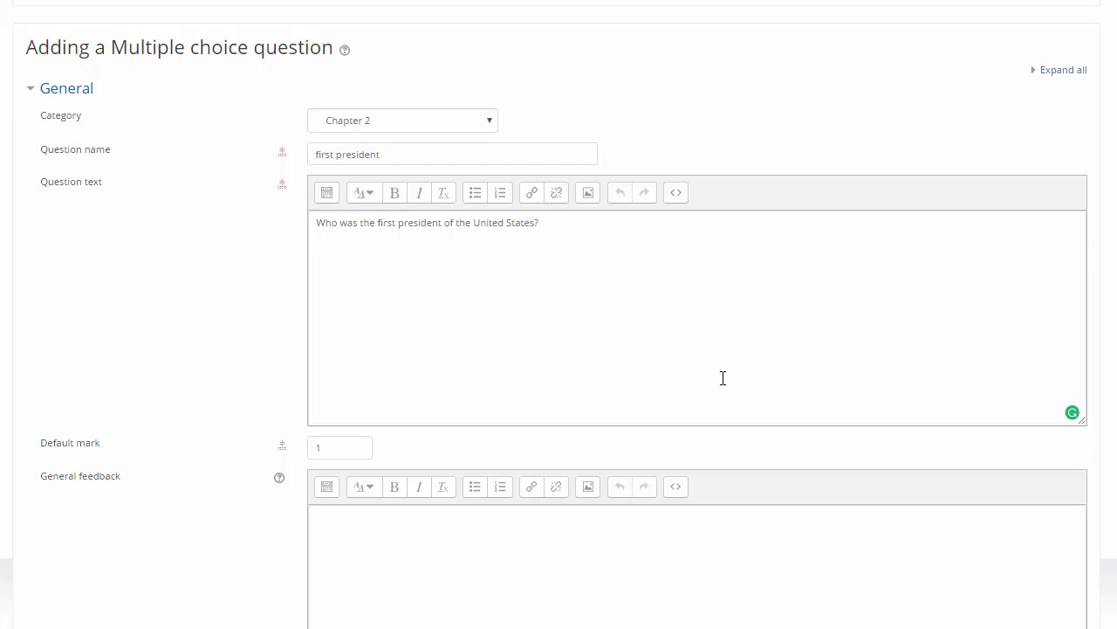
scroll(807, 402, "down", 2)
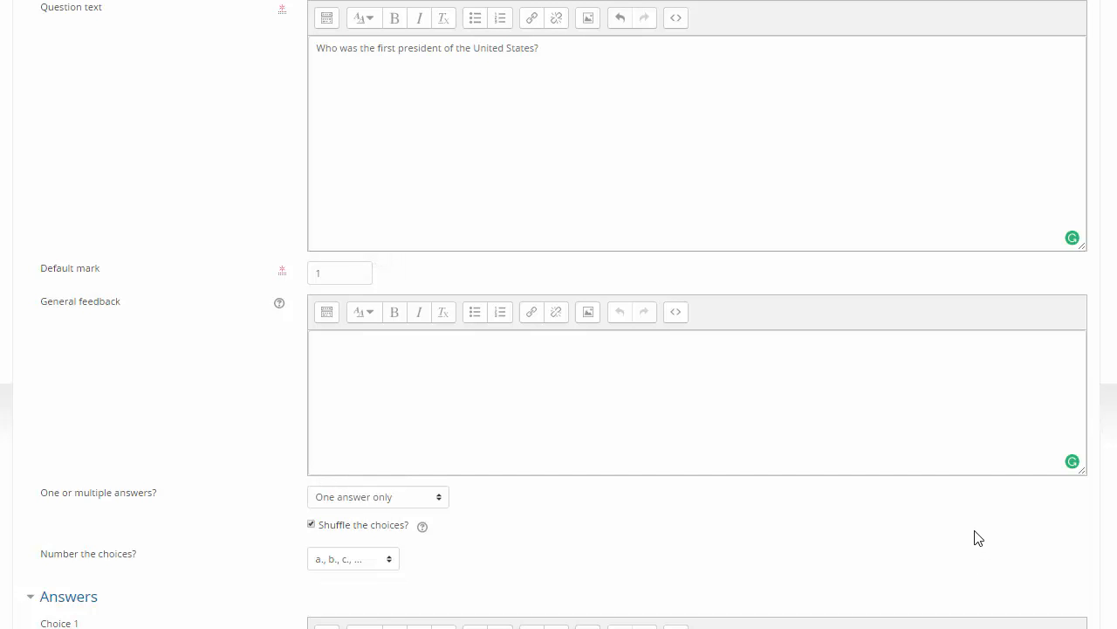
scroll(754, 377, "down", 2)
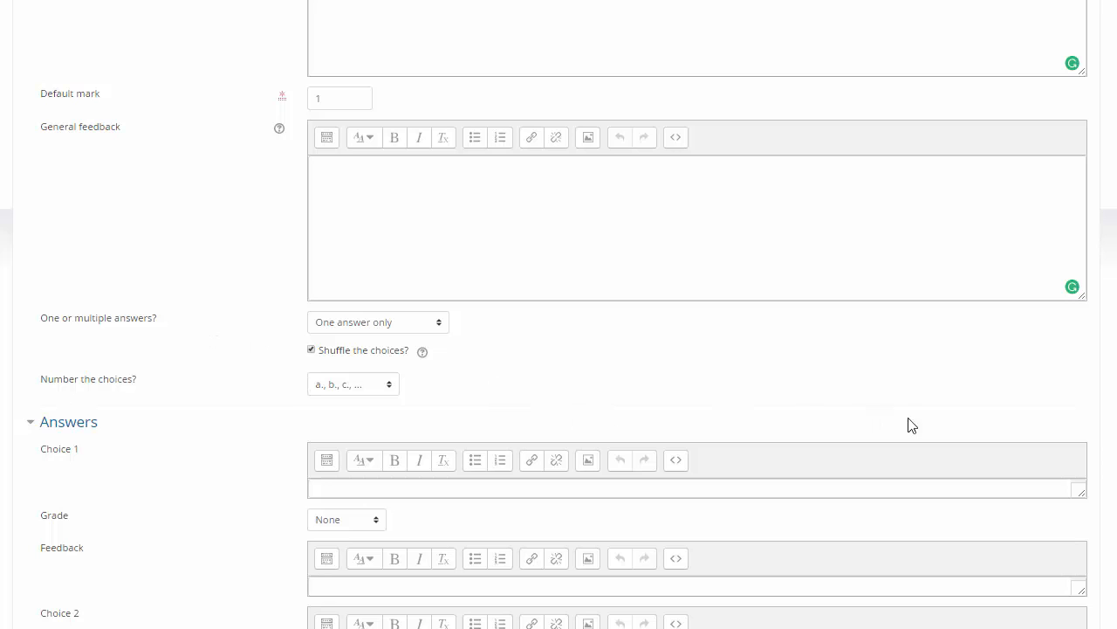
left_click(421, 325)
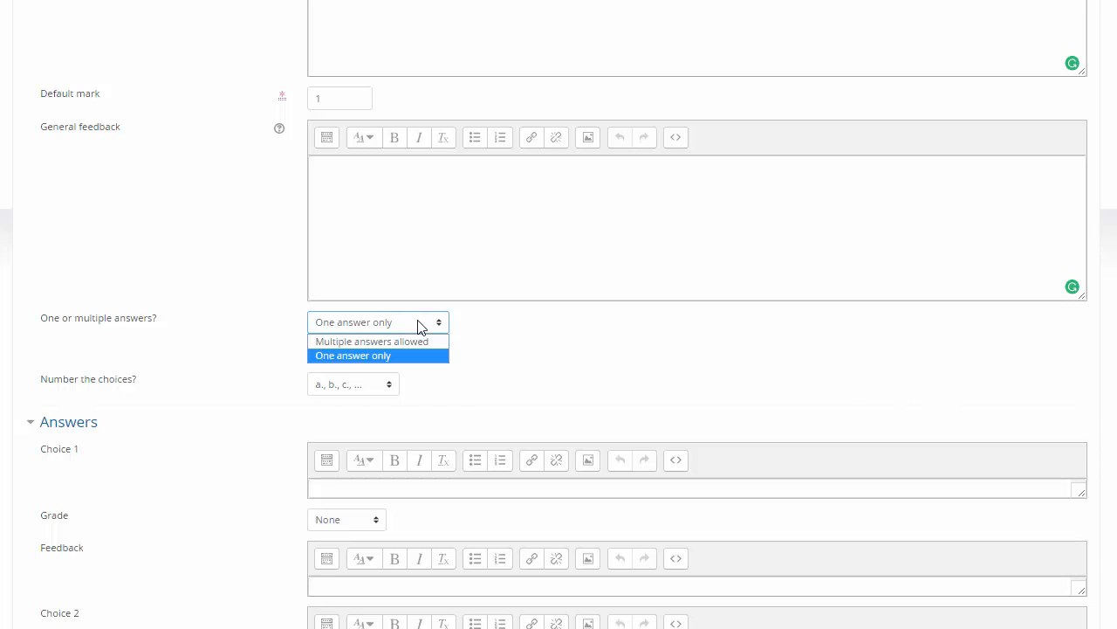
left_click(601, 340)
scroll(753, 404, "down", 2)
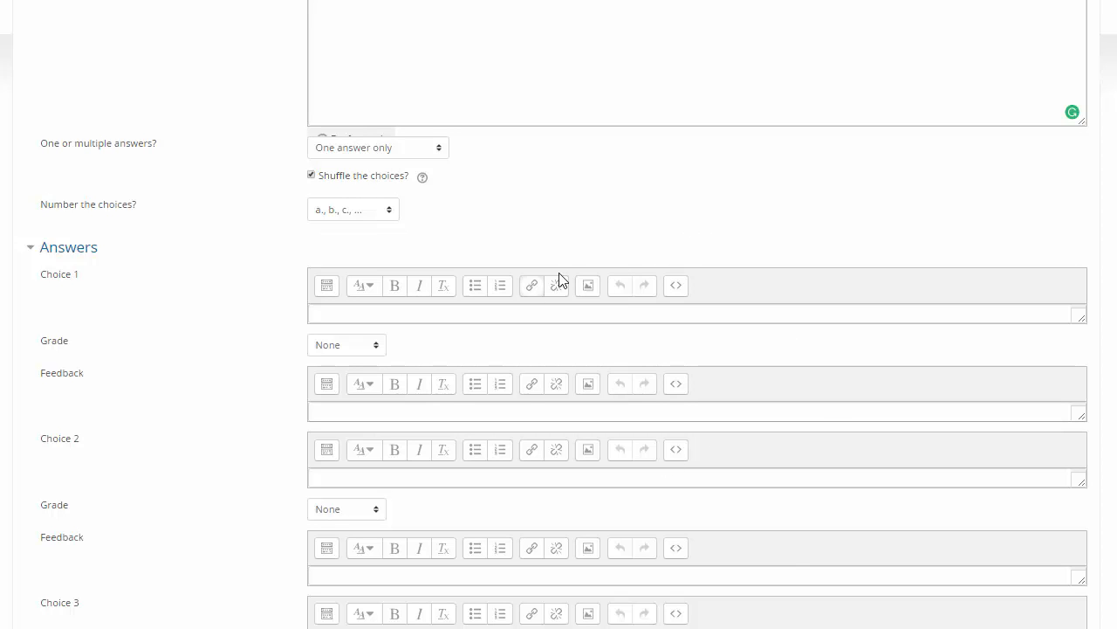
left_click(363, 217)
left_click(363, 214)
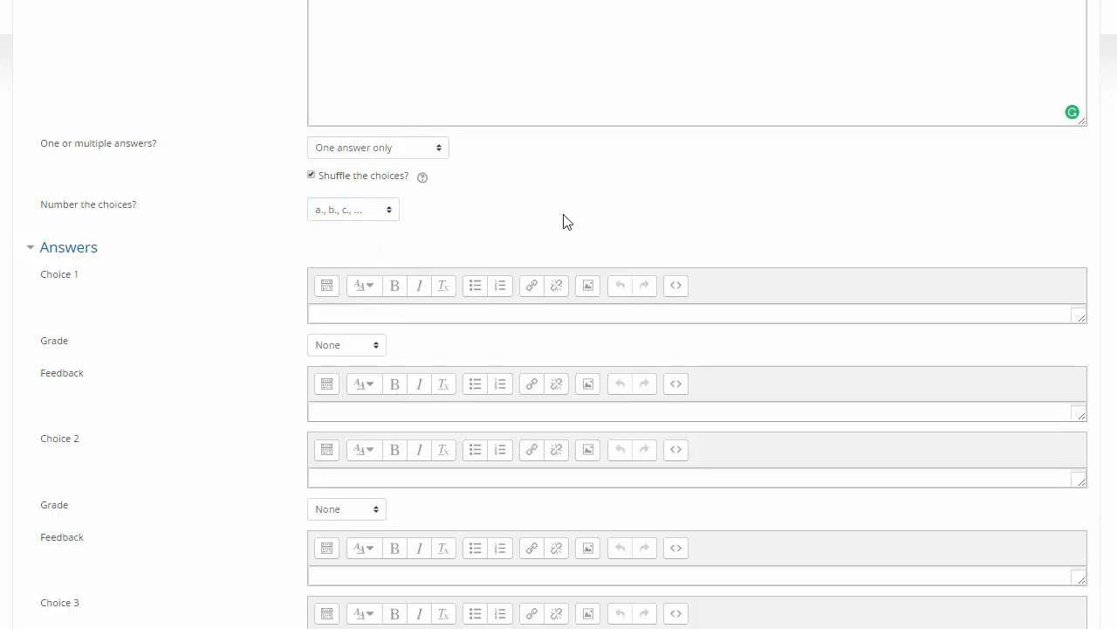
scroll(518, 274, "down", 1)
scroll(519, 274, "down", 2)
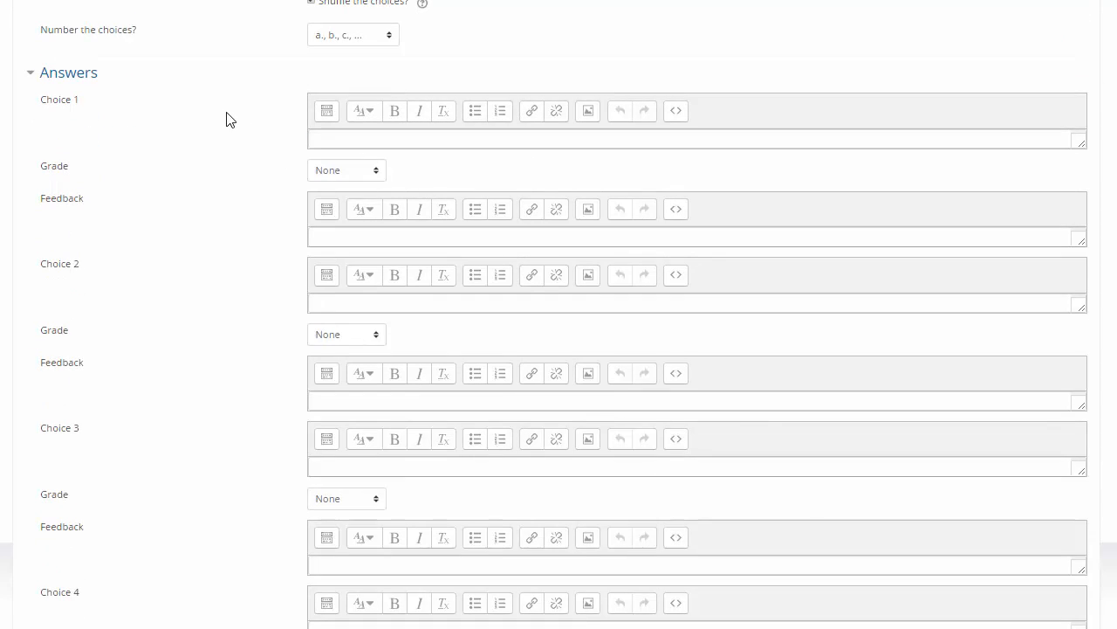
scroll(286, 149, "up", 2)
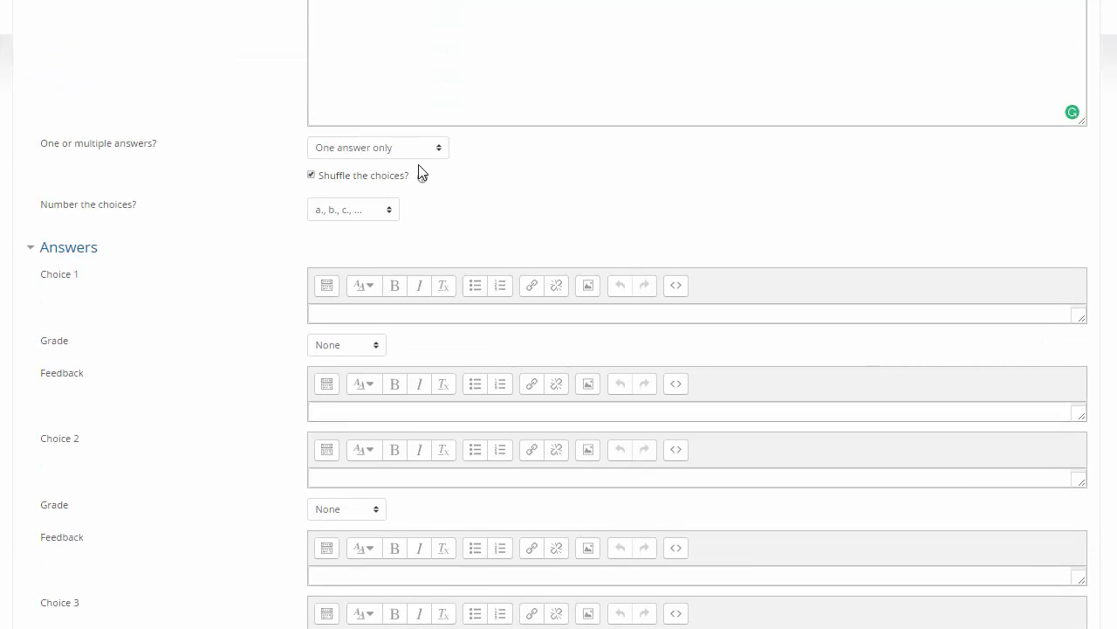
scroll(364, 270, "down", 2)
Examine the grade percentages available for choice 1
left_click(348, 171)
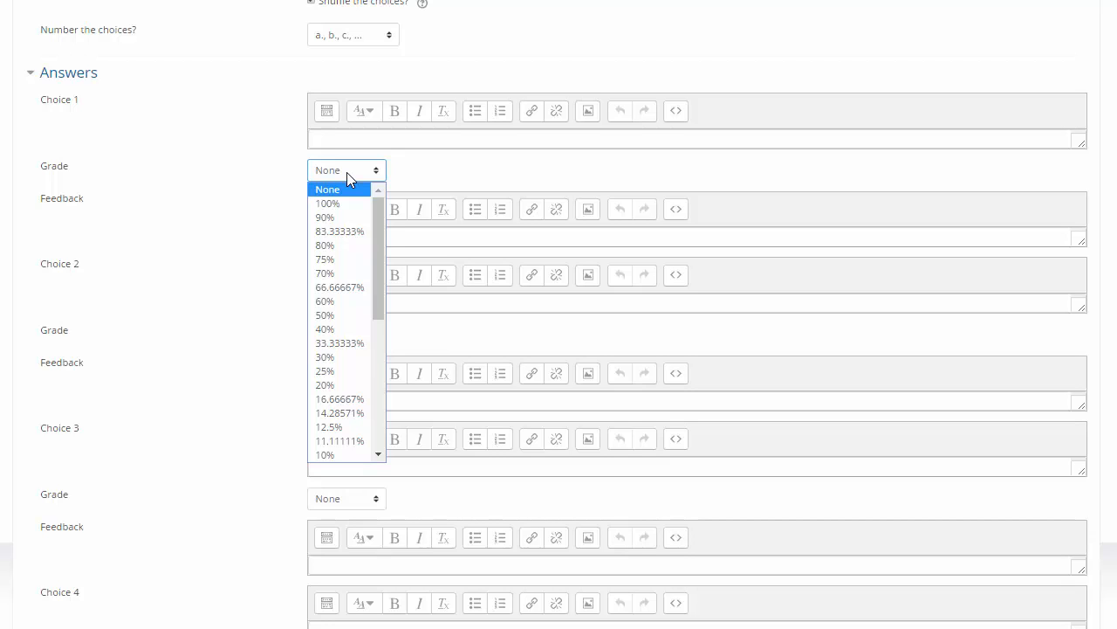
left_click(242, 165)
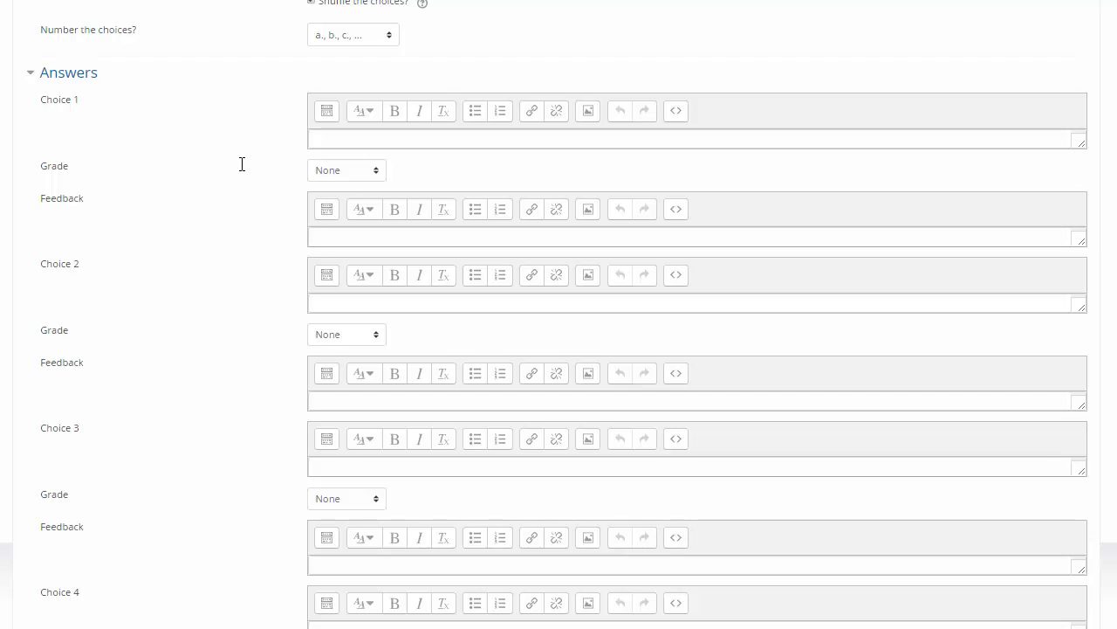
left_click(325, 170)
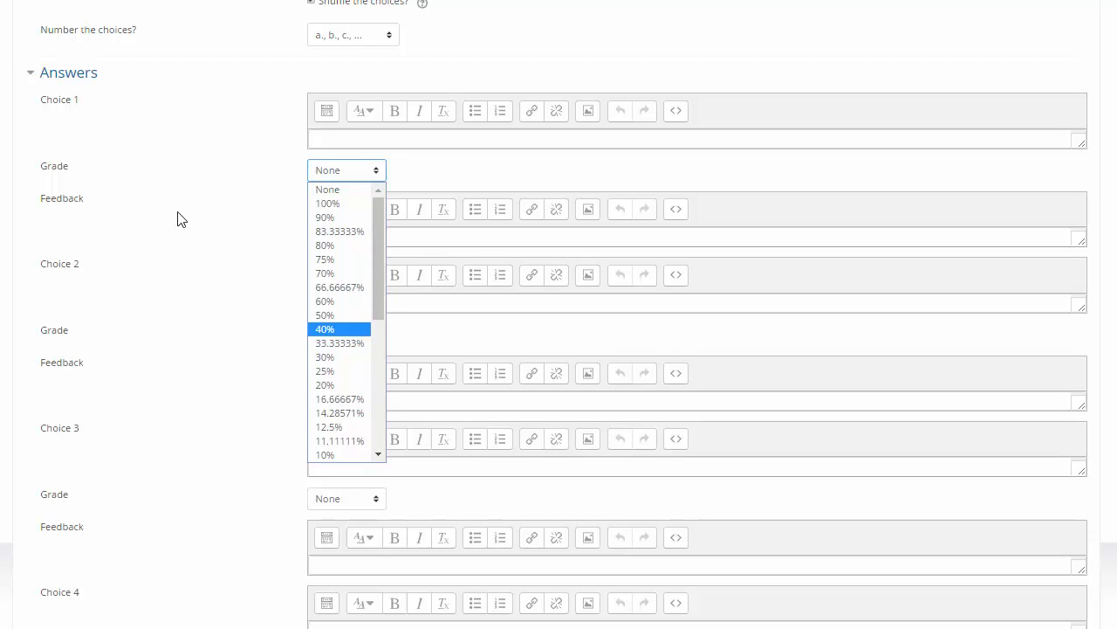
Enter George Washington, Thomas Jefferson and Ben Franklin as choices 1 to 3, and set the George Washington choice's grade to 100%
left_click(201, 166)
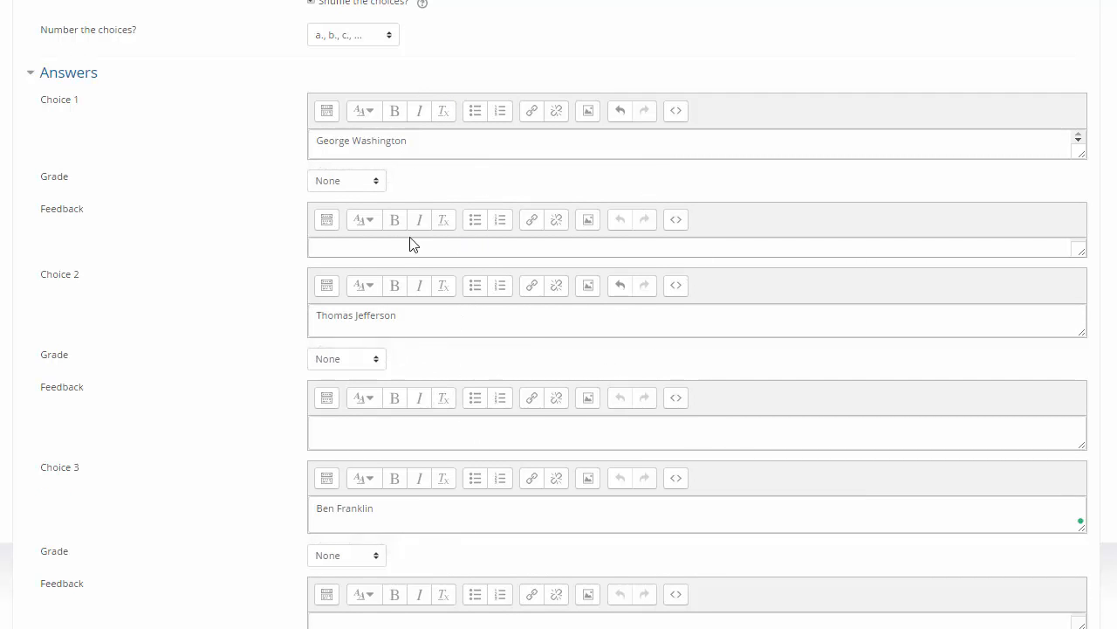
left_click(370, 183)
left_click(365, 213)
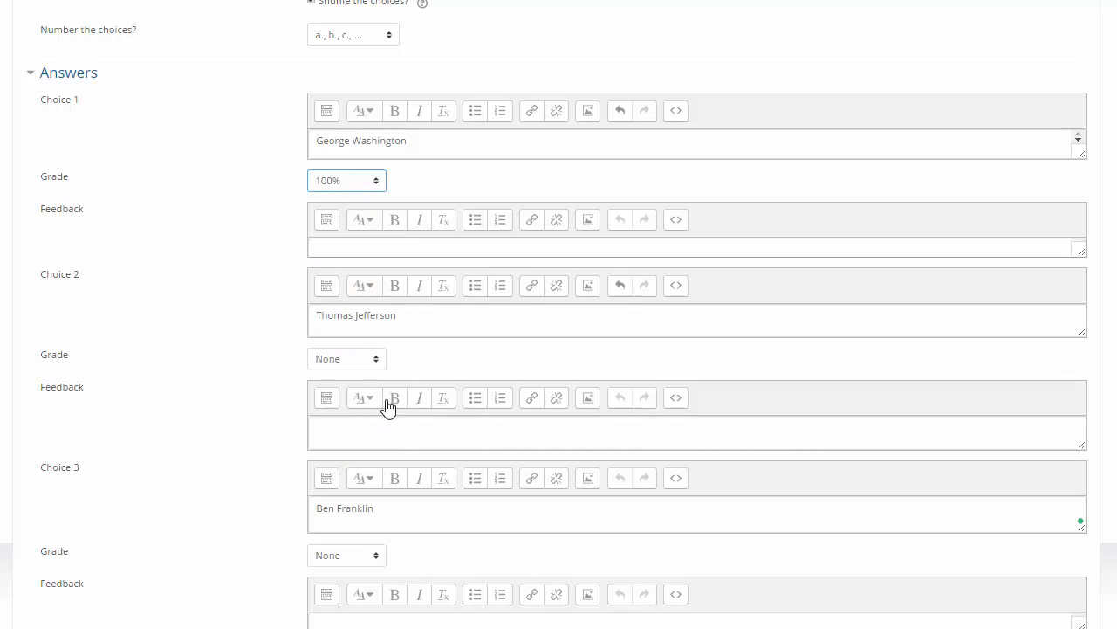
Enlarge the feedback box of the George Washington choice and enter the feedback "Right!"
left_click_drag(1081, 260, 1082, 271)
left_click(859, 254)
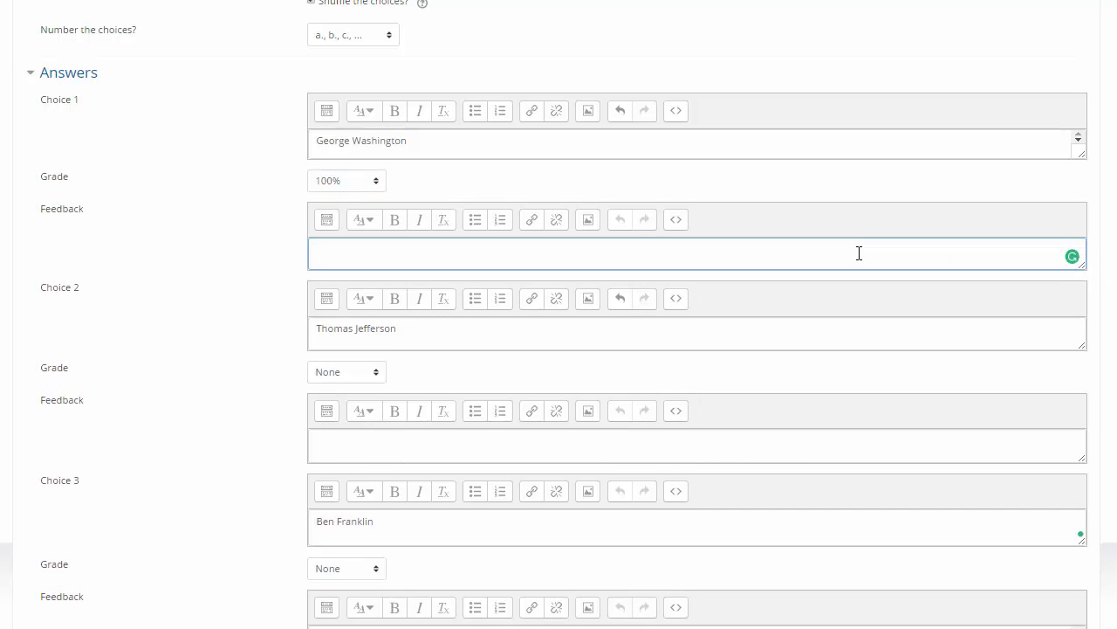
type("Right!")
left_click(153, 191)
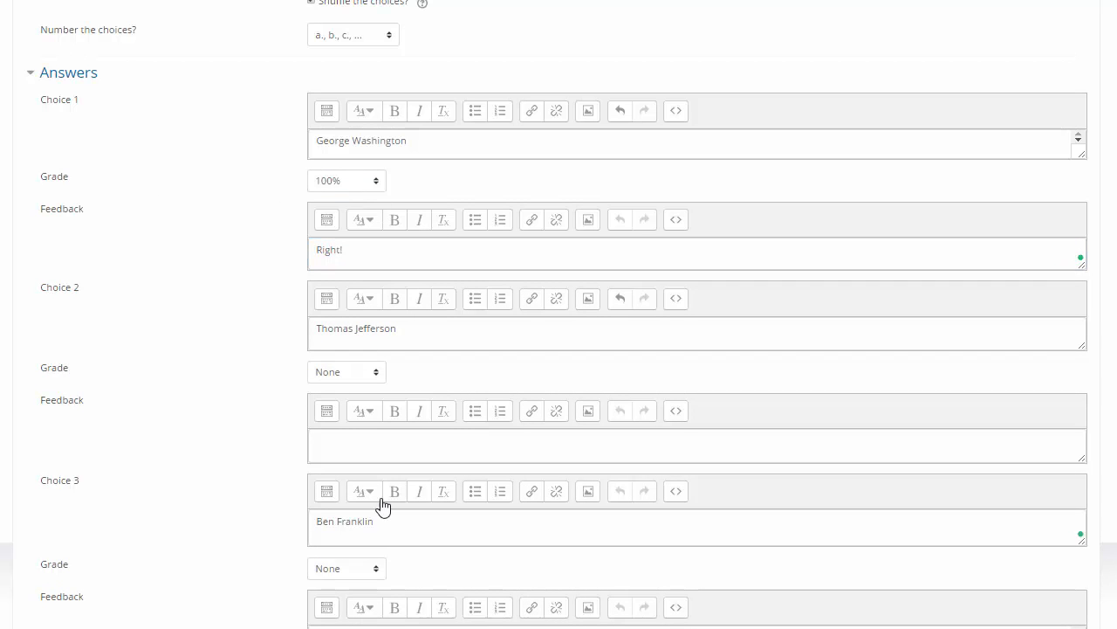
Look over the remaining question settings and save the multiple choice question
left_click(355, 436)
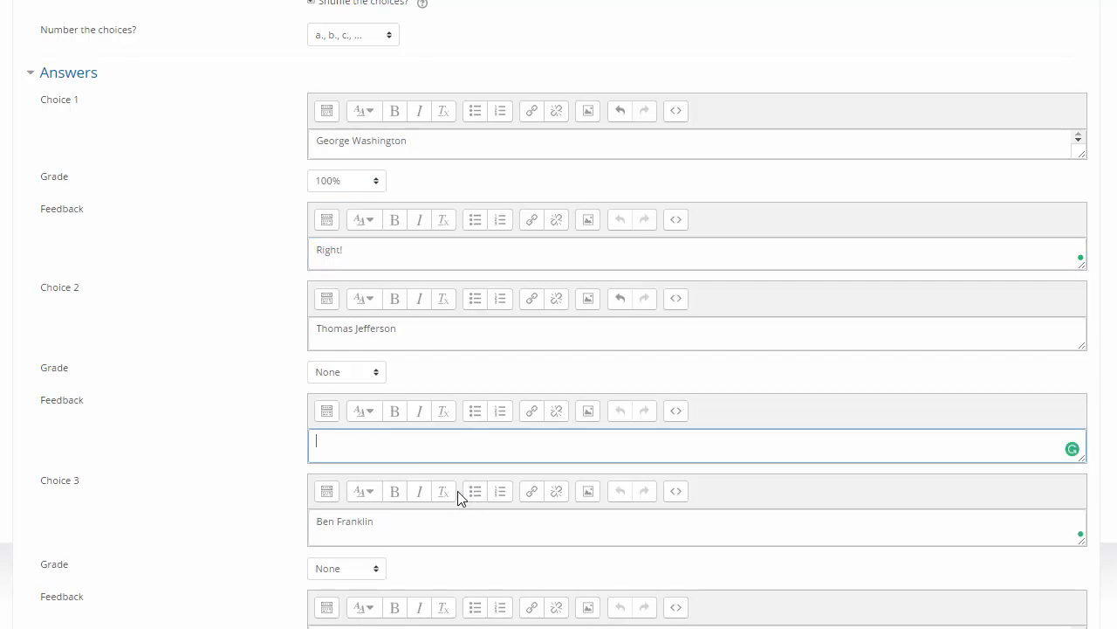
scroll(500, 251, "down", 1)
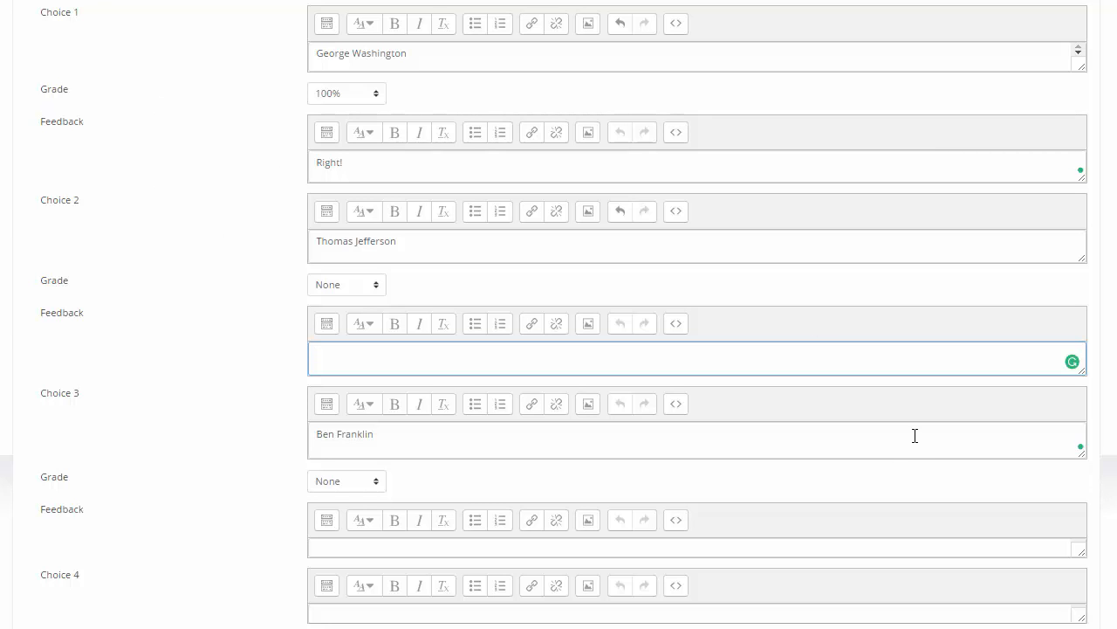
scroll(915, 436, "down", 5)
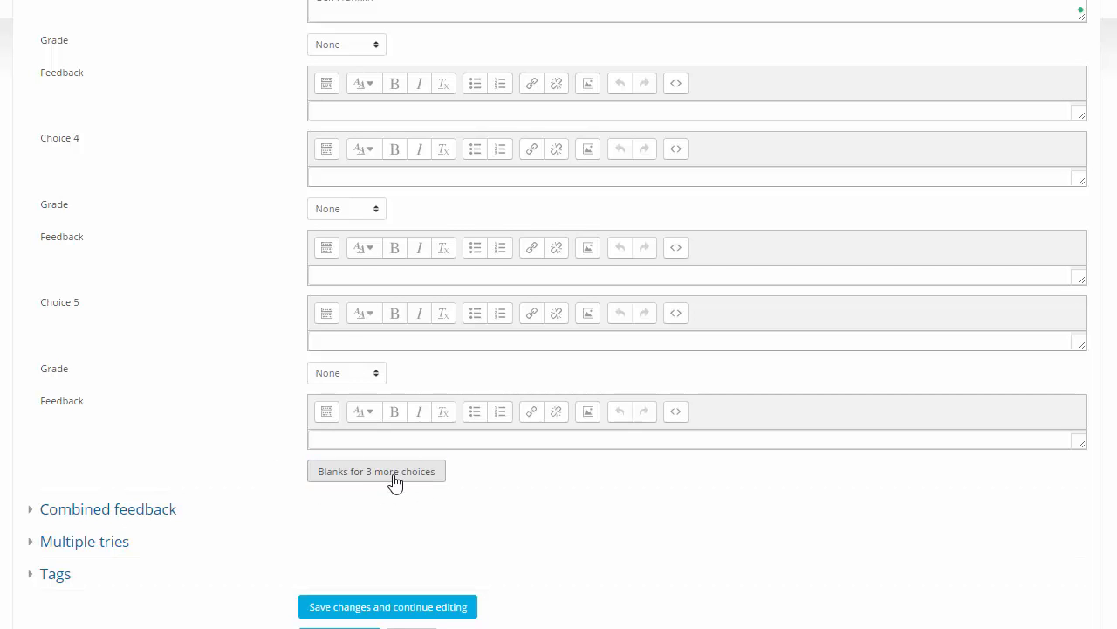
scroll(844, 429, "down", 3)
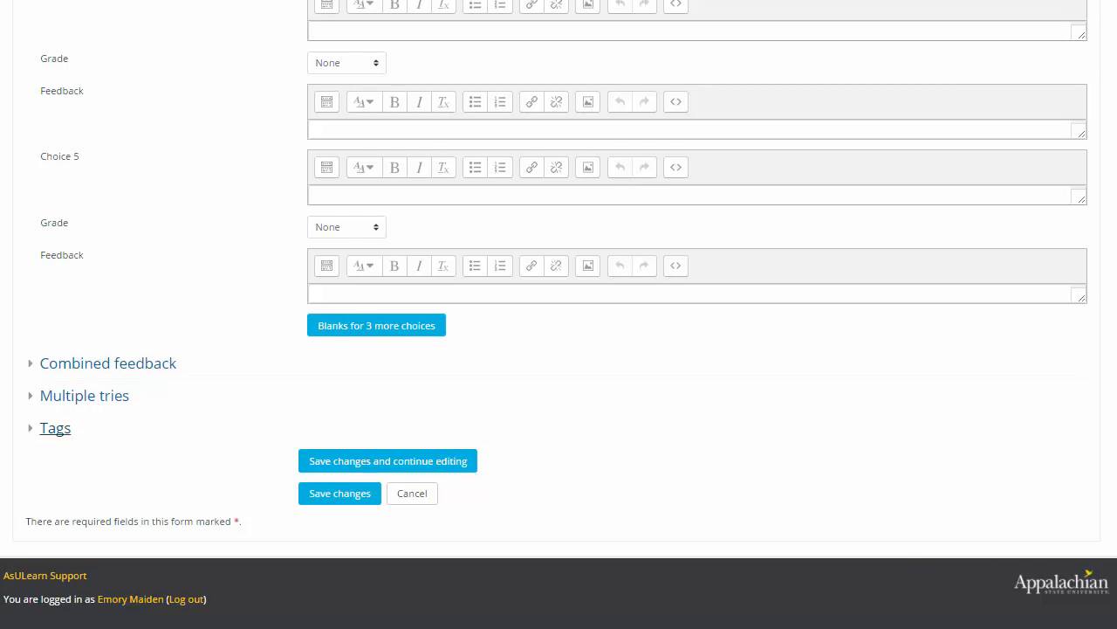
scroll(1111, 428, "up", 10)
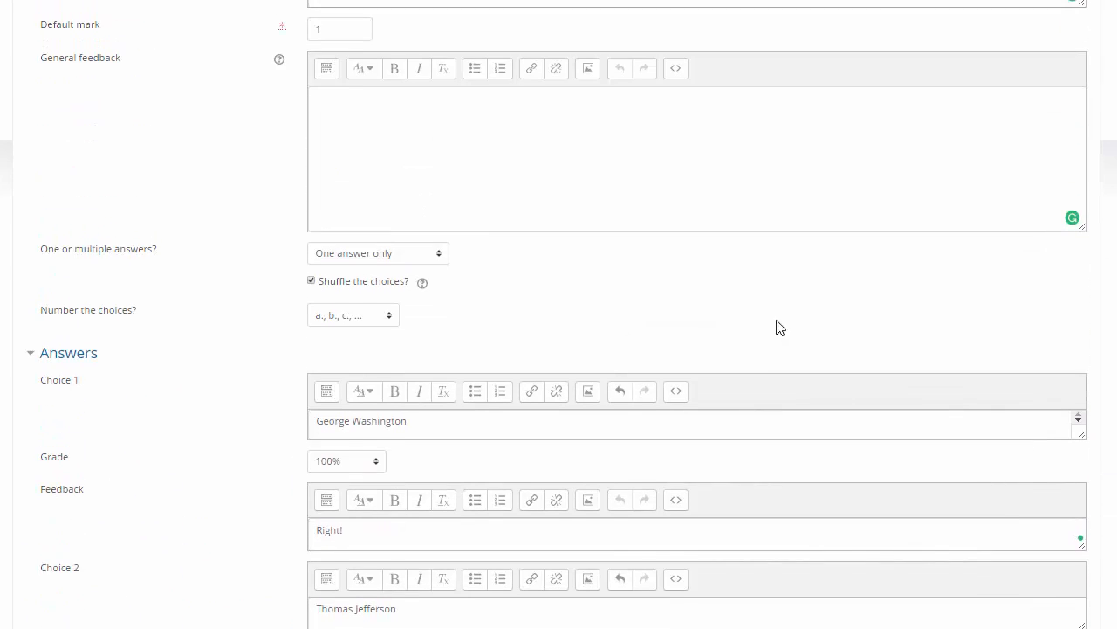
scroll(498, 317, "up", 2)
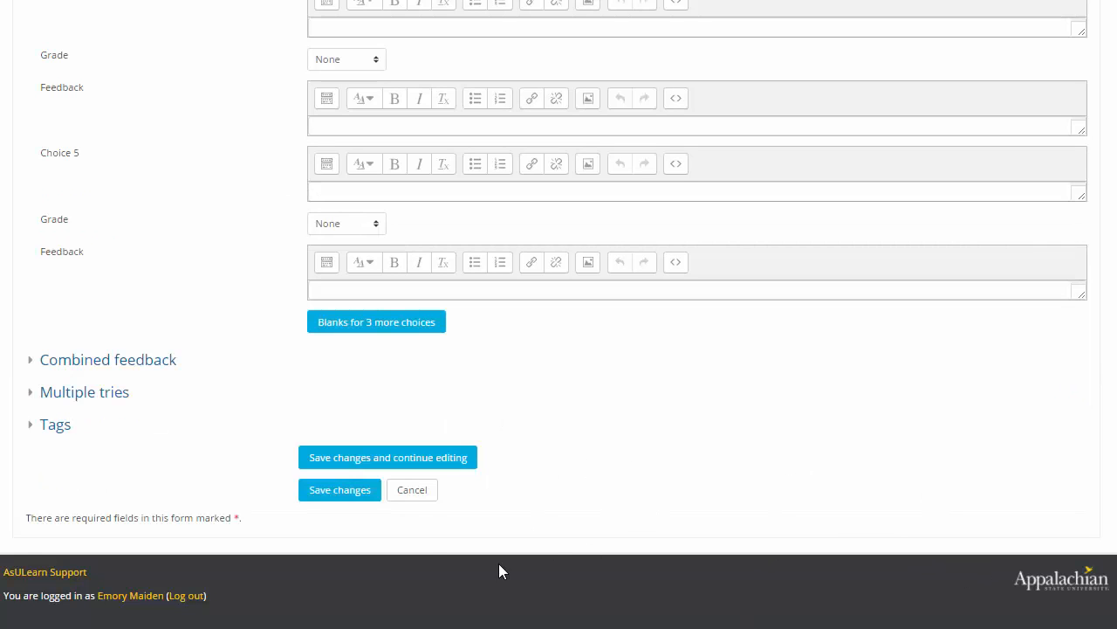
left_click(356, 495)
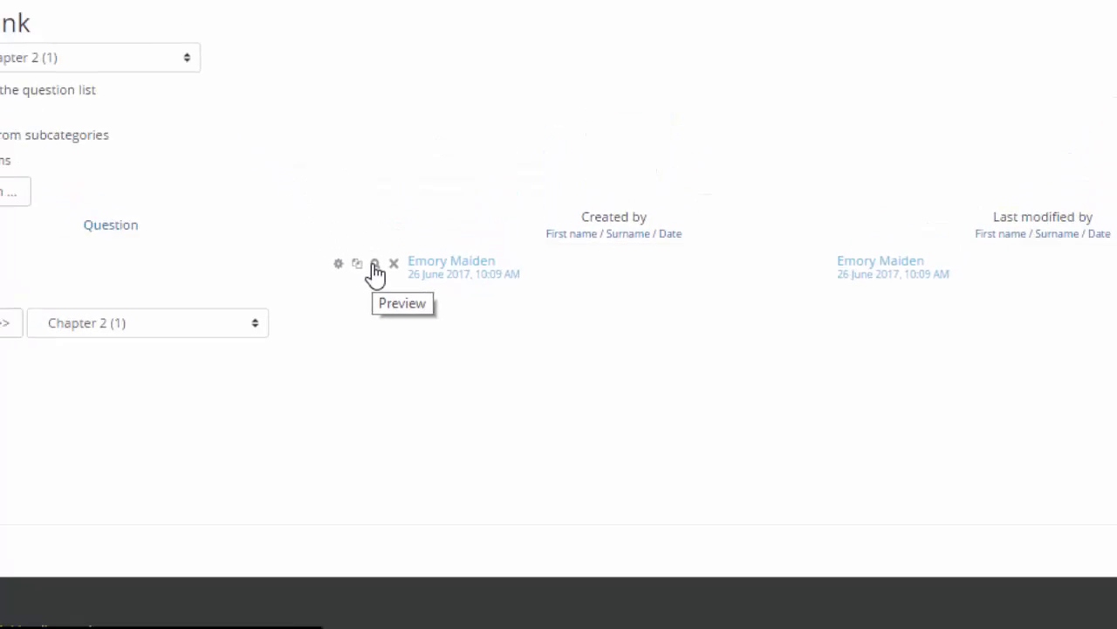
Preview the "first president" question, fill in its correct response and close the preview
left_click(375, 264)
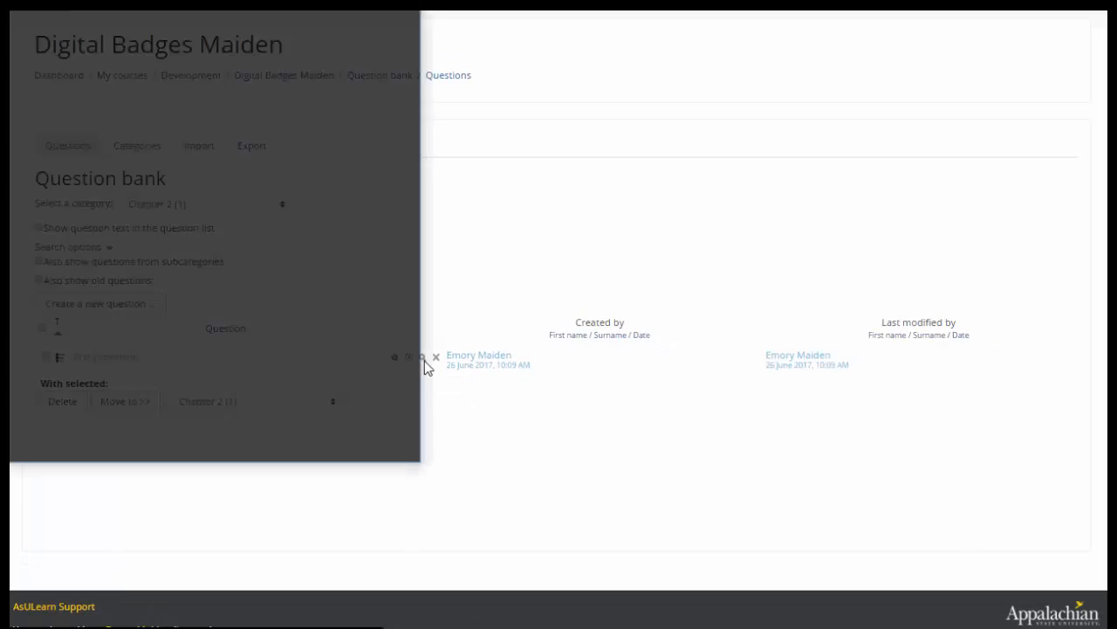
left_click(471, 273)
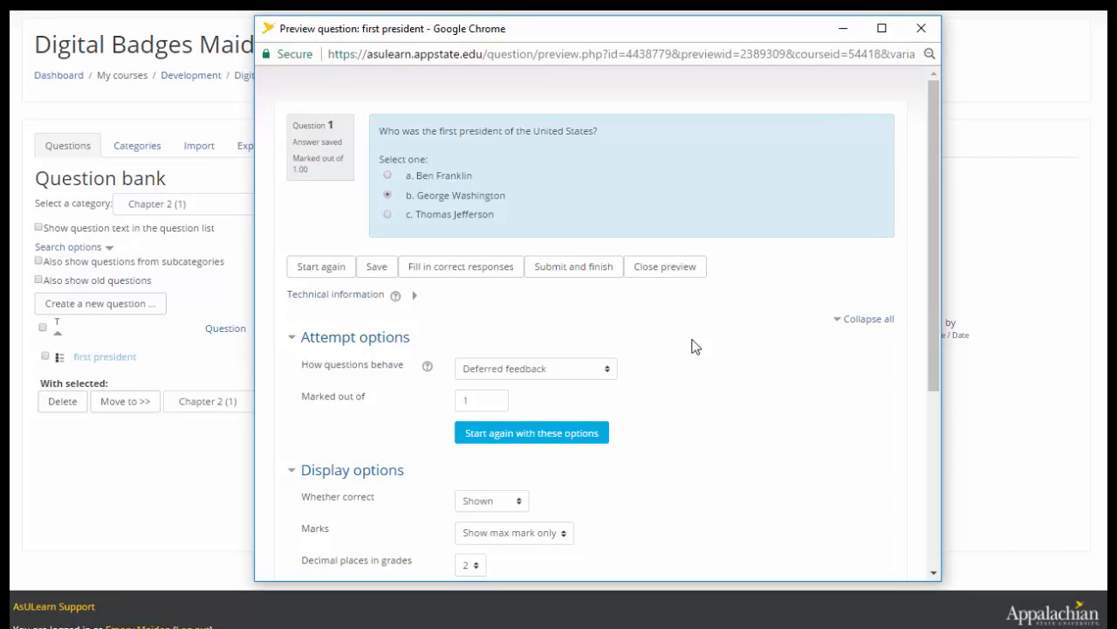
left_click(688, 271)
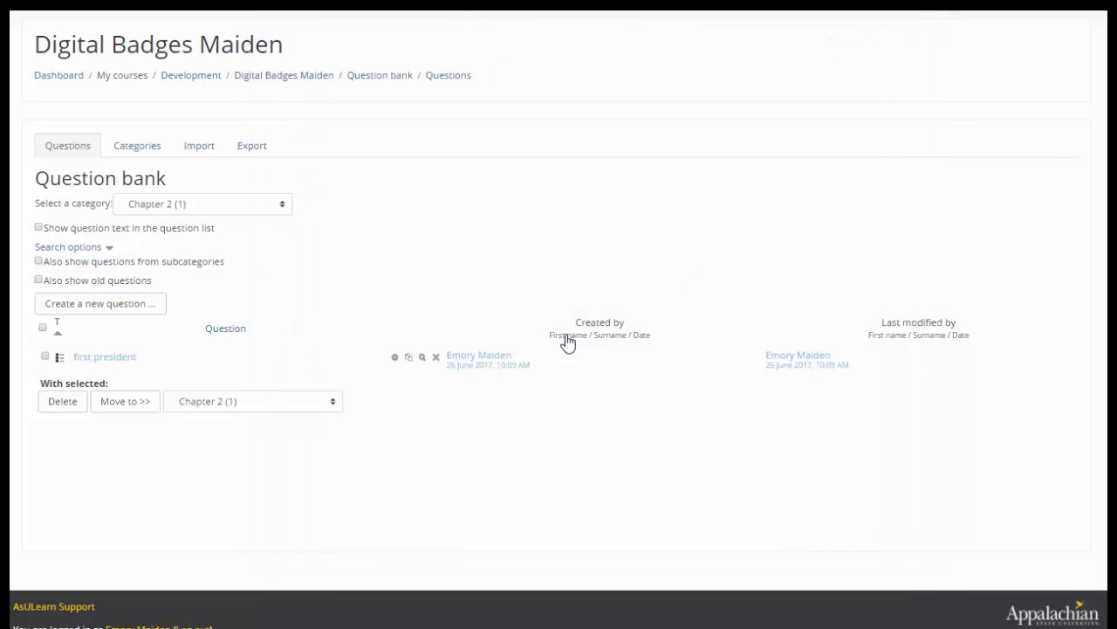